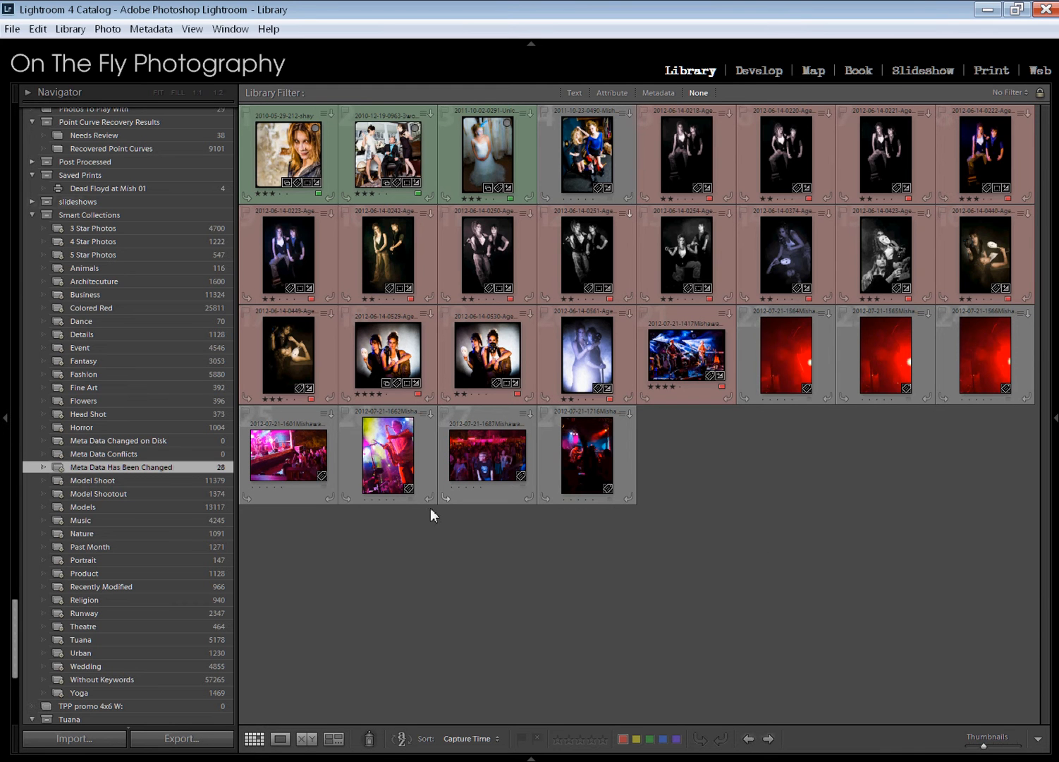
Review the rules of the Meta Data Has Been Changed smart collection and close its settings without saving
right_click(121, 465)
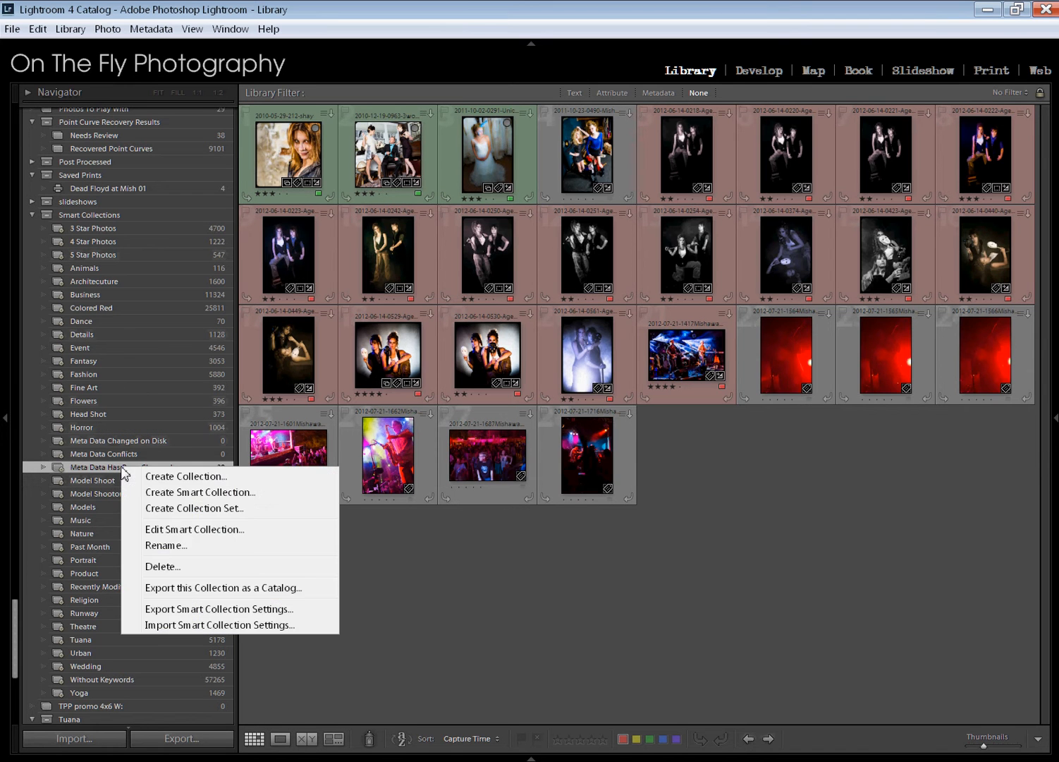
click(229, 529)
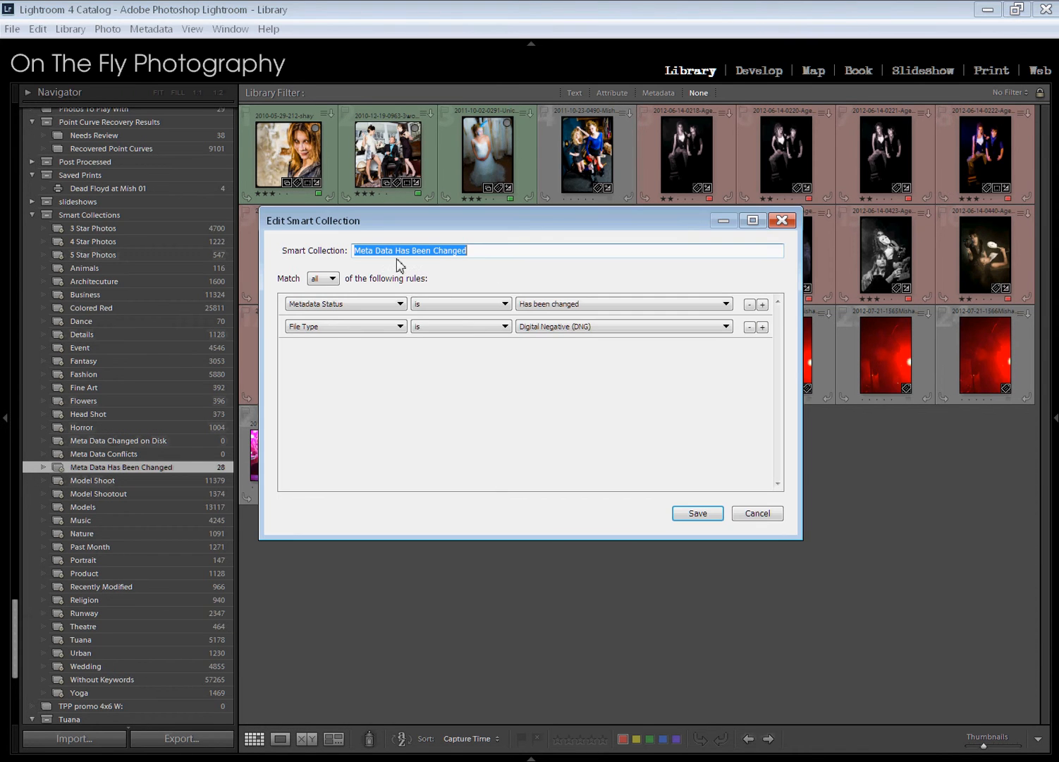
click(492, 258)
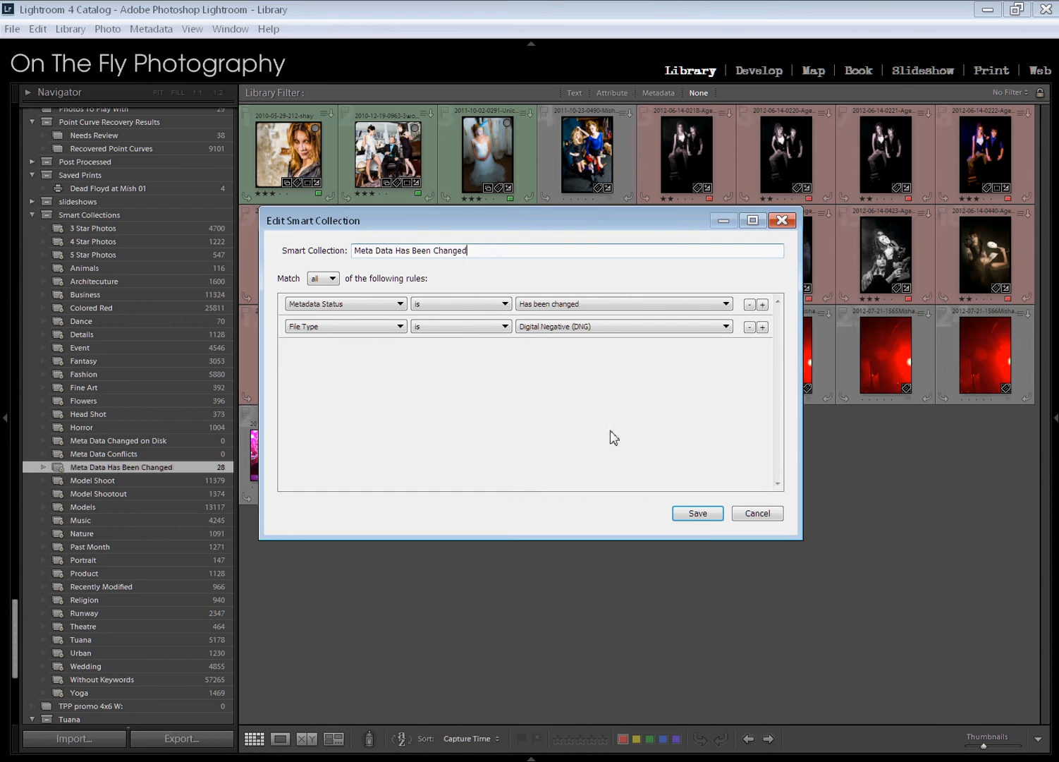
click(749, 515)
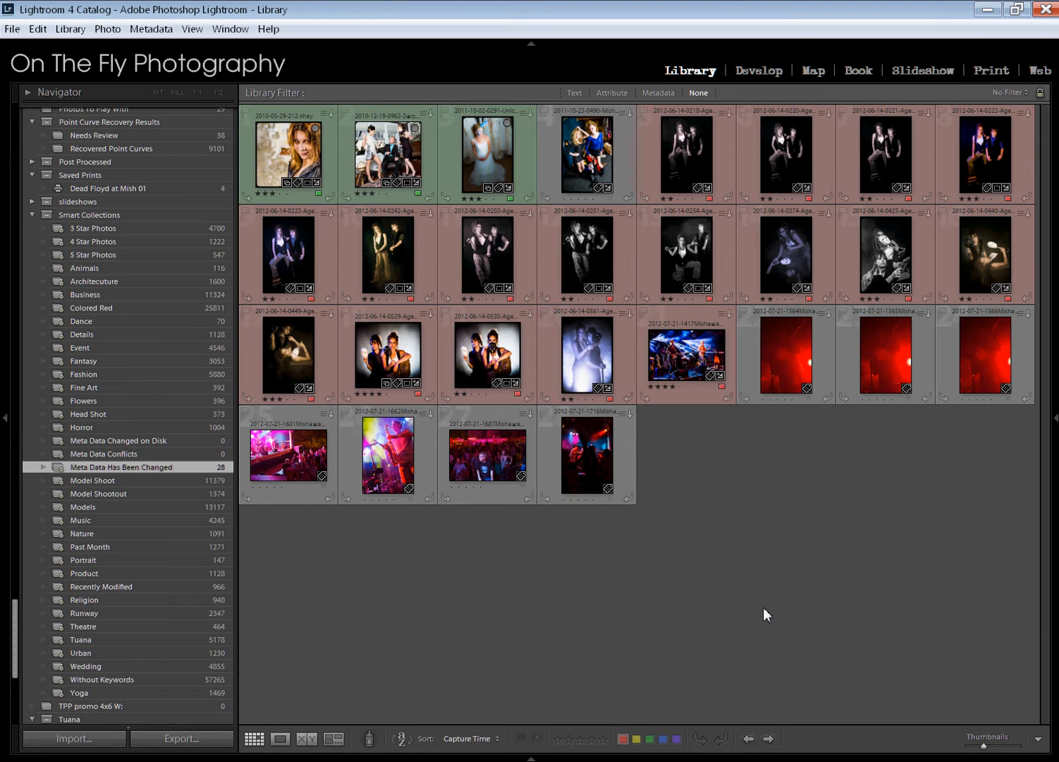
Save the metadata to files for all photos in the Meta Data Has Been Changed collection
key(ctrl+a)
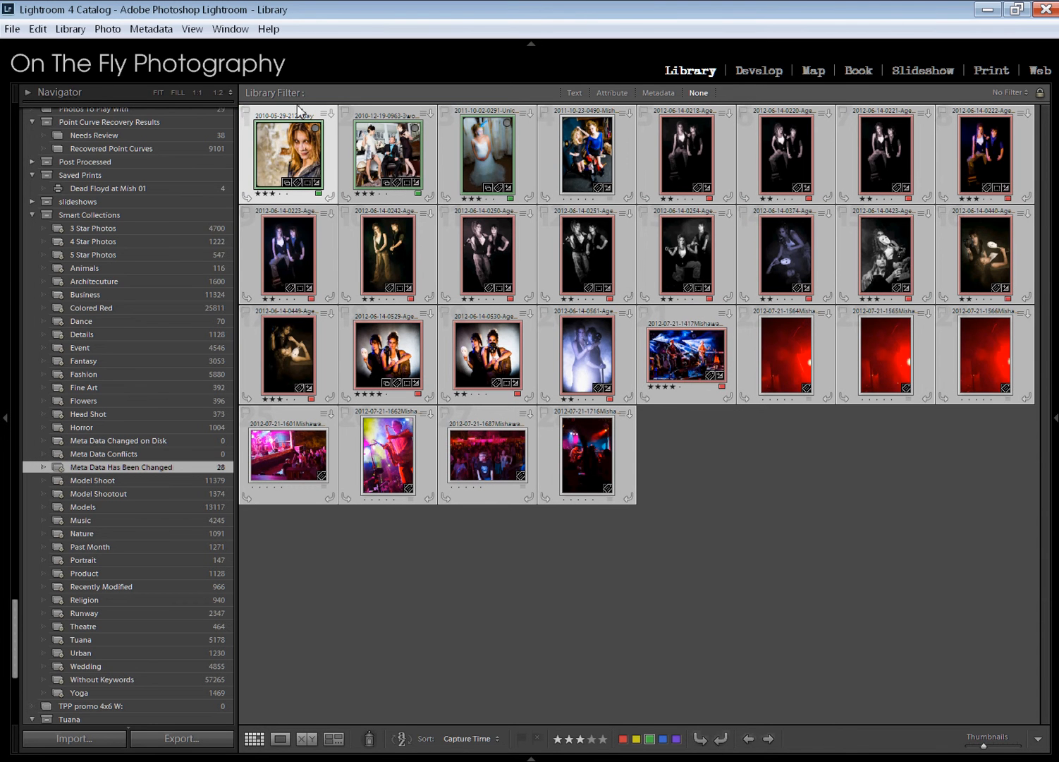
click(151, 29)
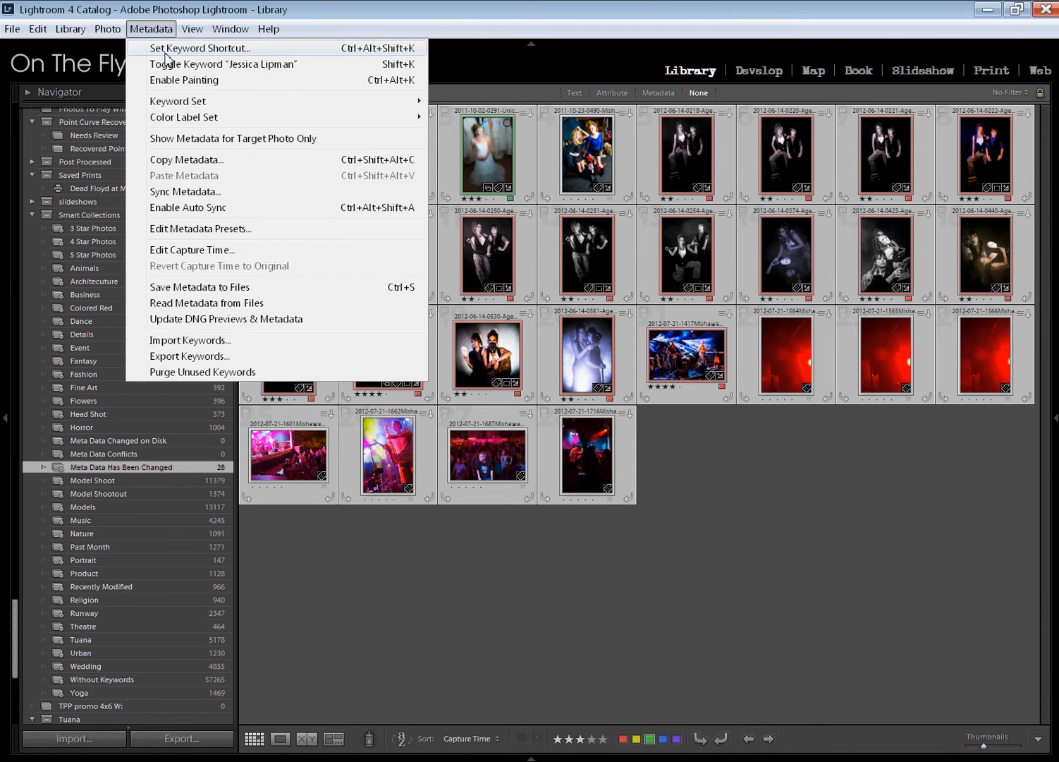
click(287, 288)
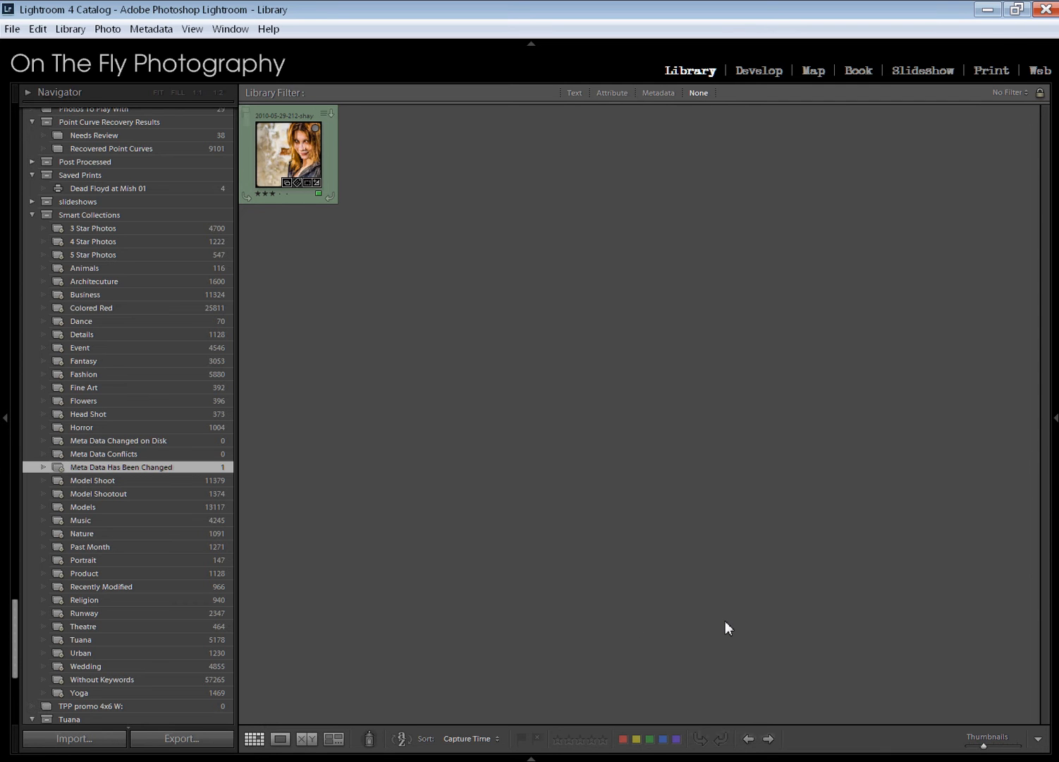
click(289, 193)
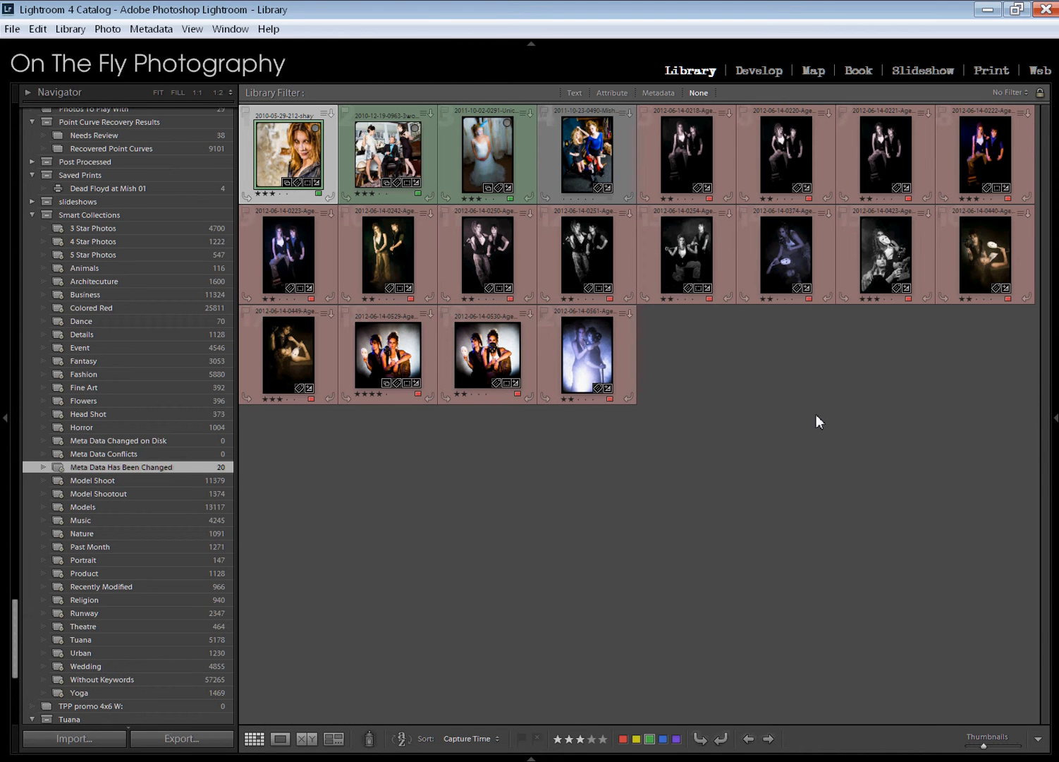
right_click(482, 355)
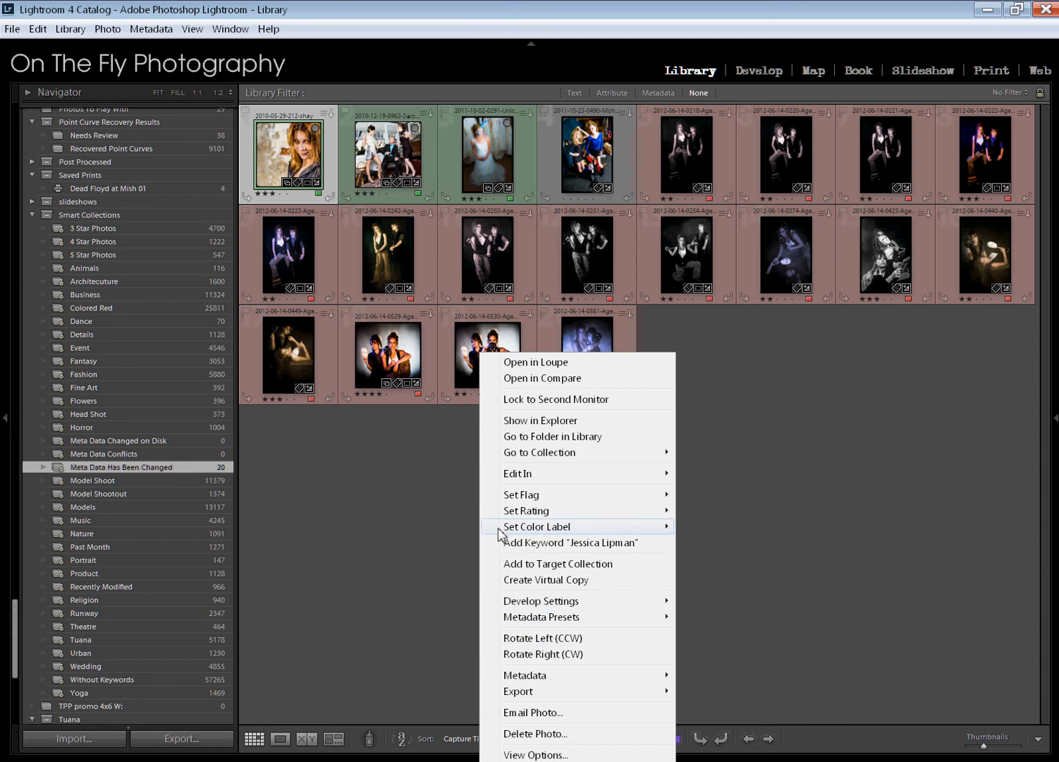
click(579, 421)
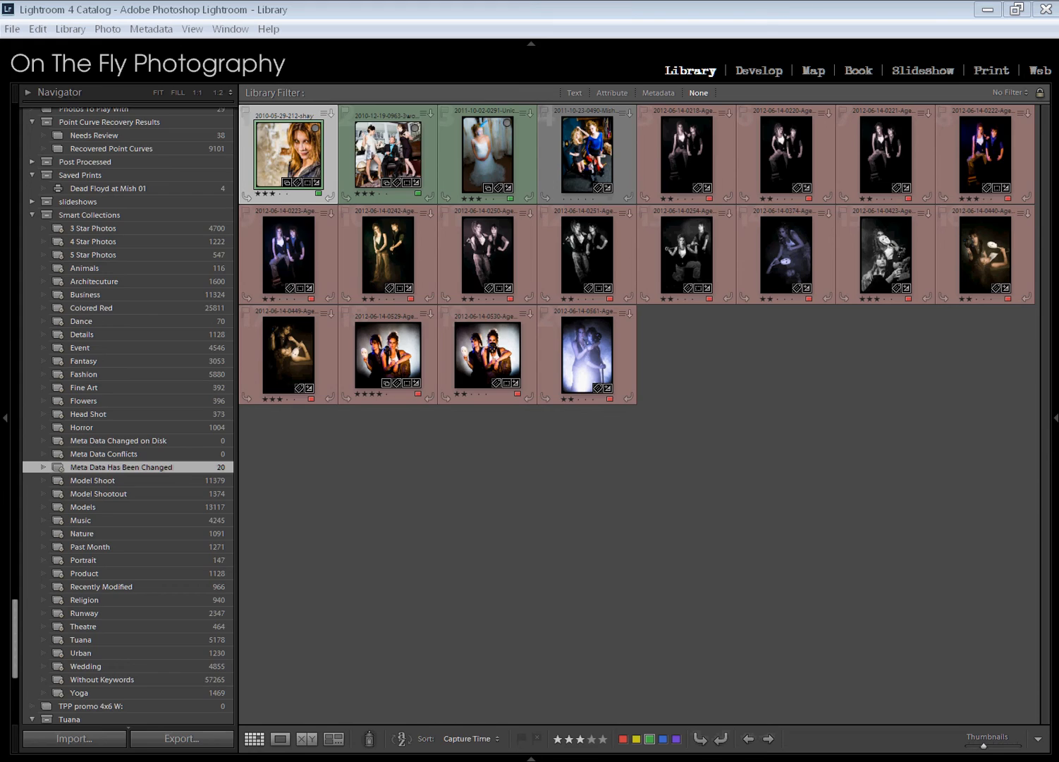
drag(0, 64, 478, 450)
click(487, 347)
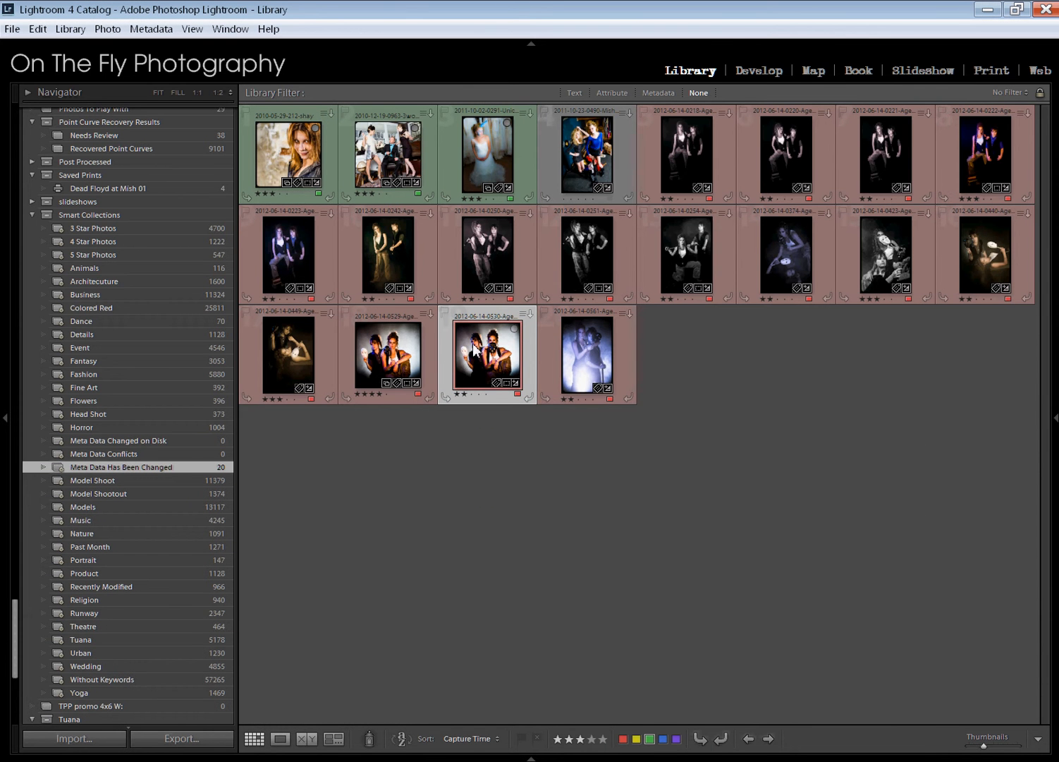
click(1004, 745)
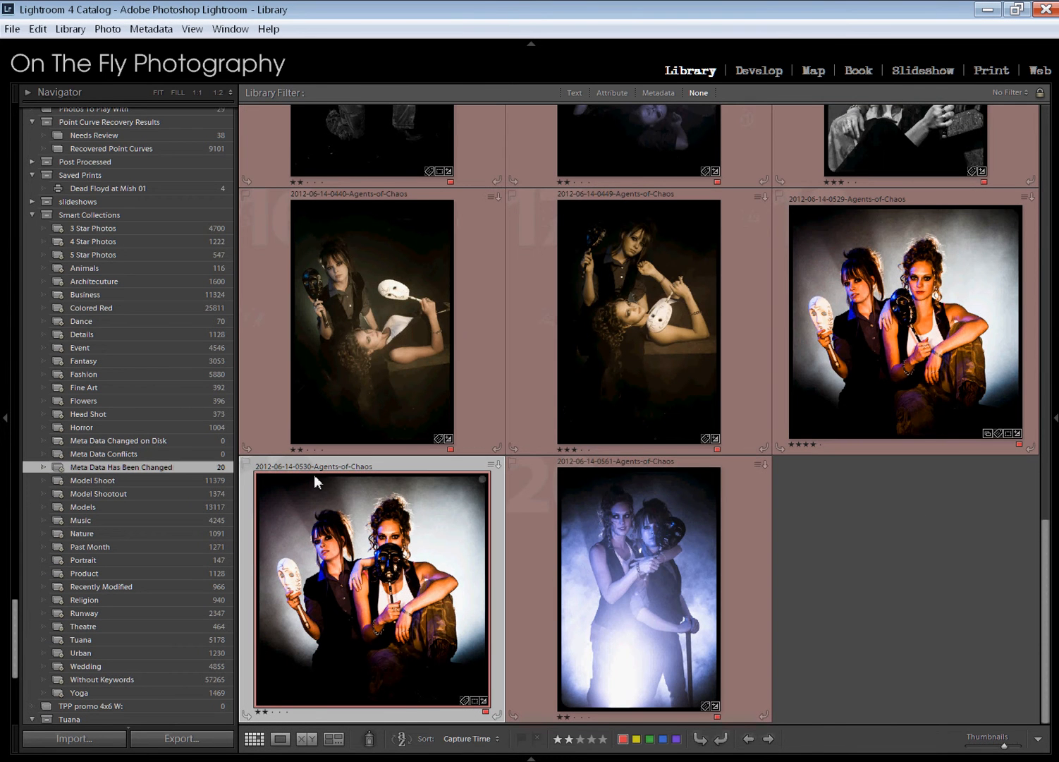
click(163, 761)
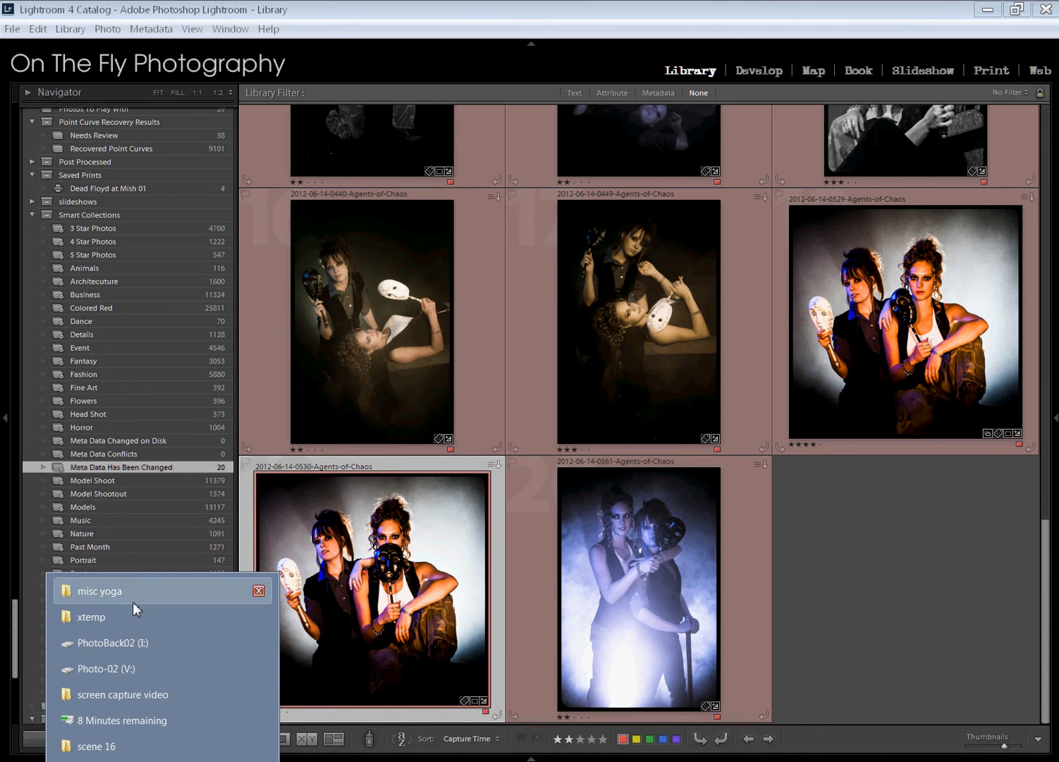
click(124, 749)
drag(402, 456, 471, 75)
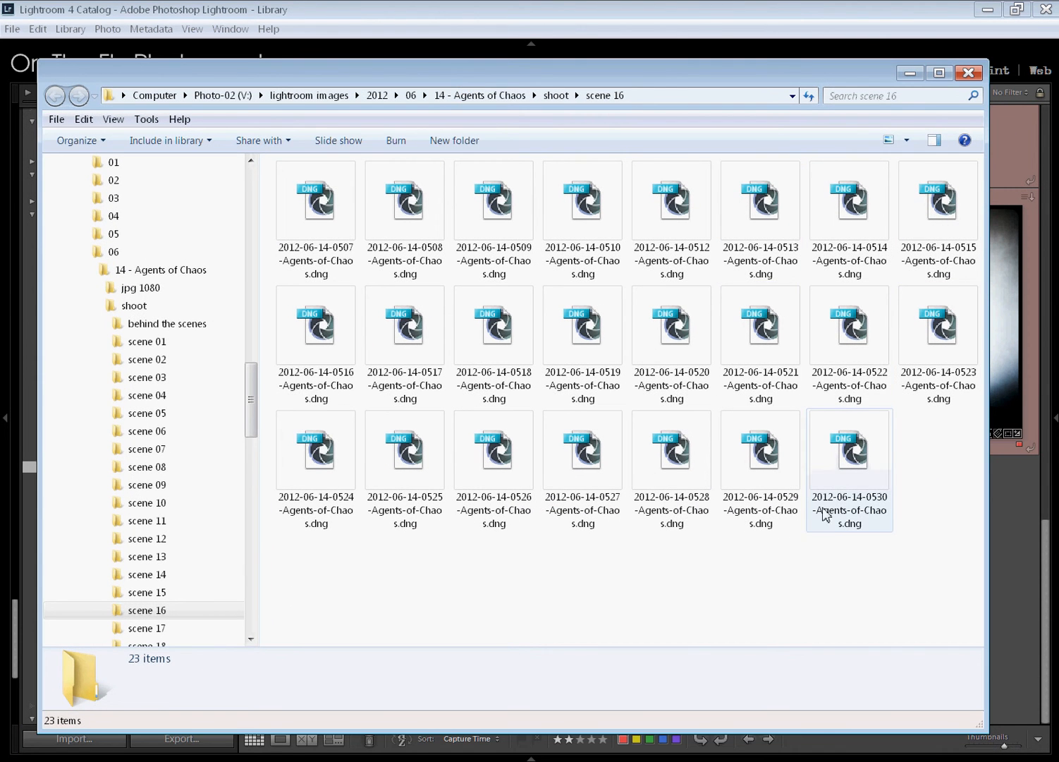
click(854, 469)
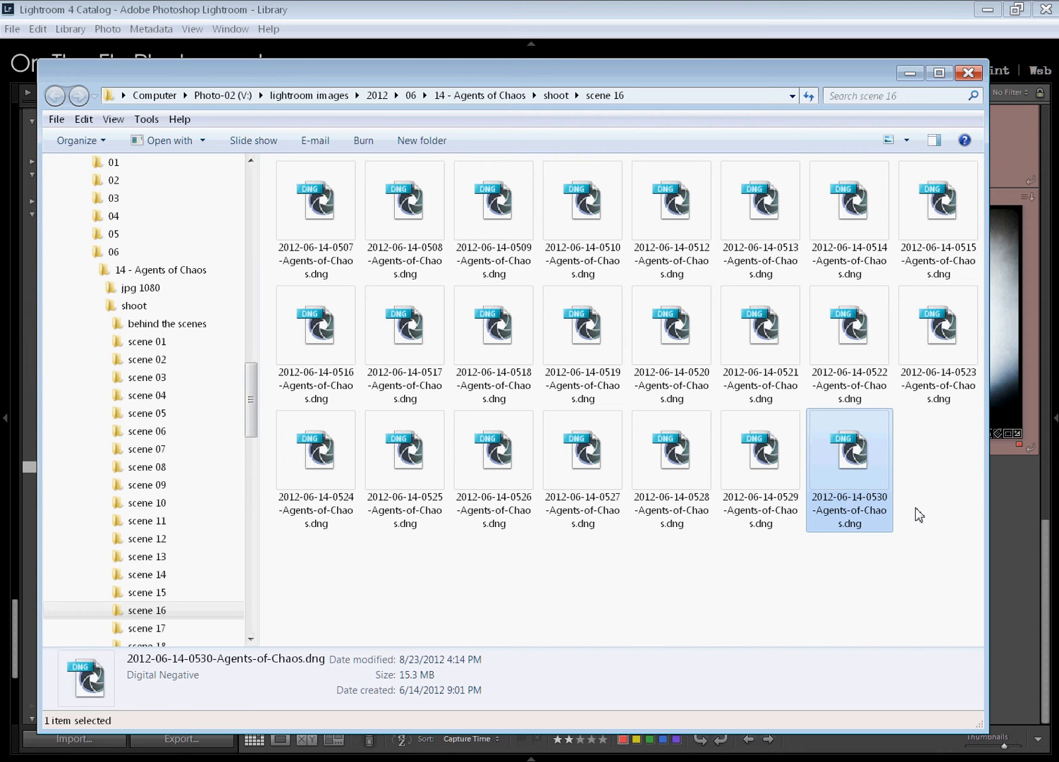
right_click(843, 448)
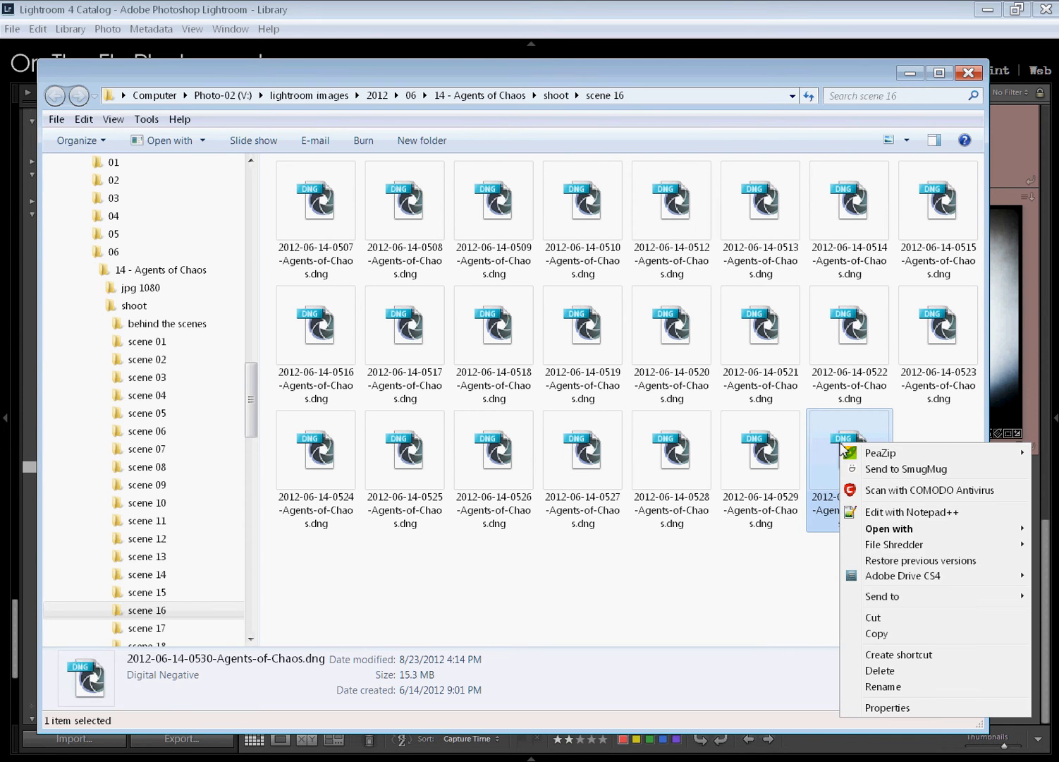
click(702, 564)
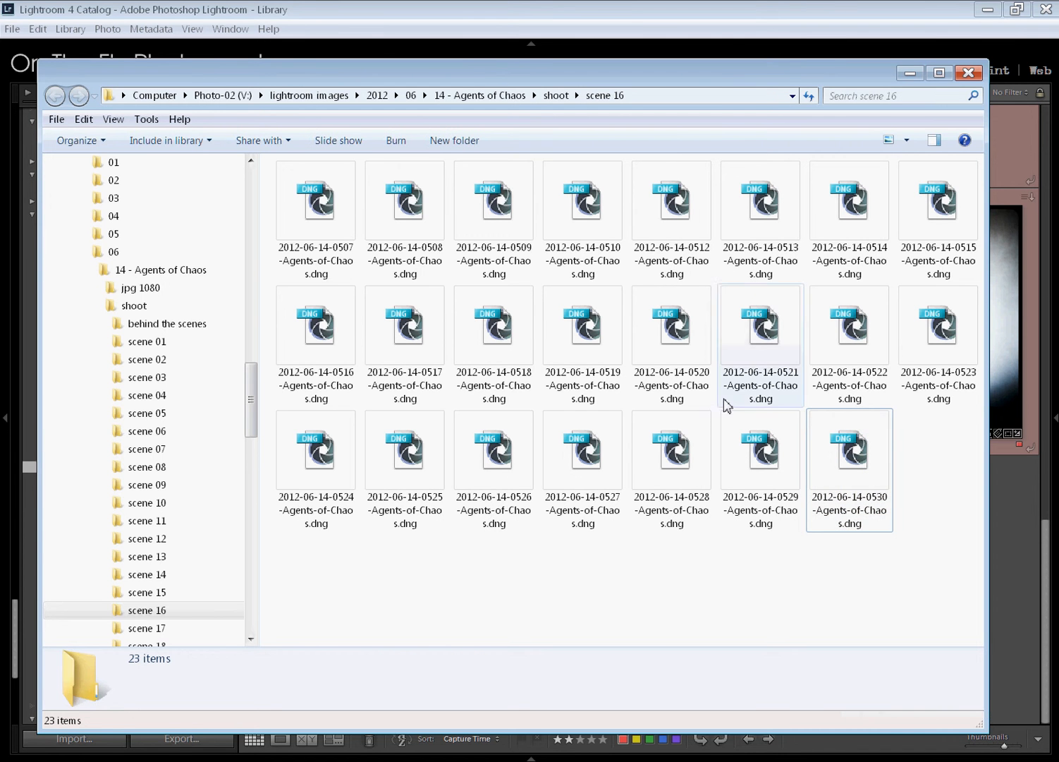
Return to Lightroom and shrink the grid thumbnails so the whole collection fits in view
drag(809, 83, 765, 453)
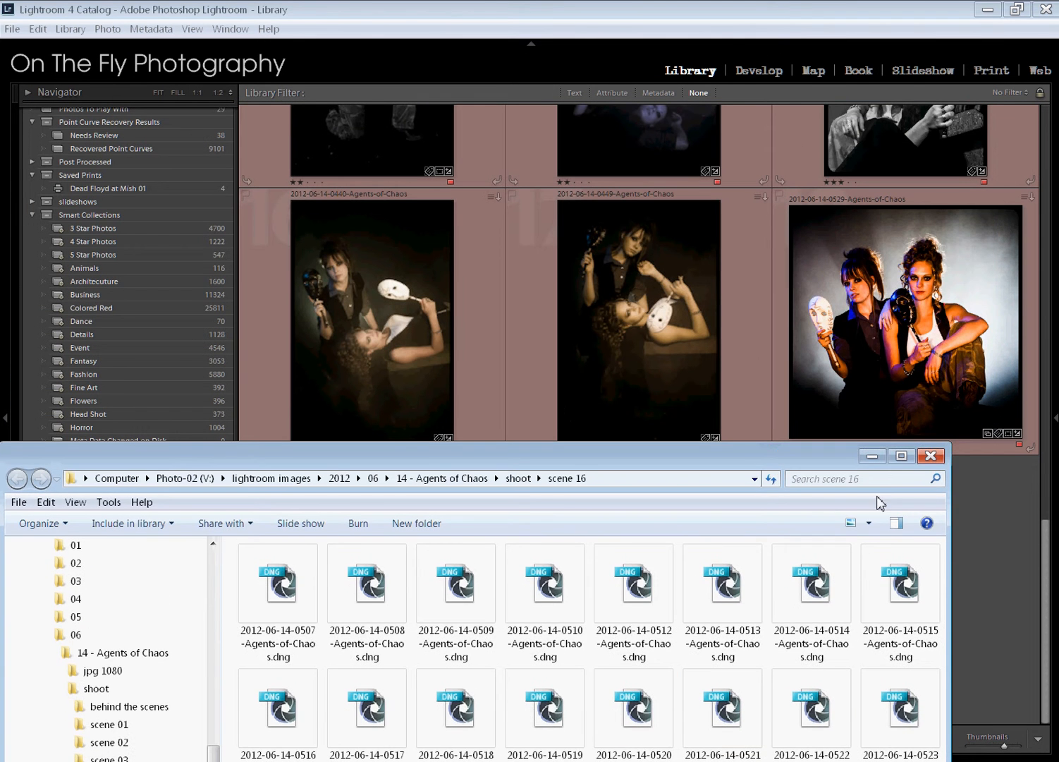
click(980, 528)
drag(1003, 746, 984, 746)
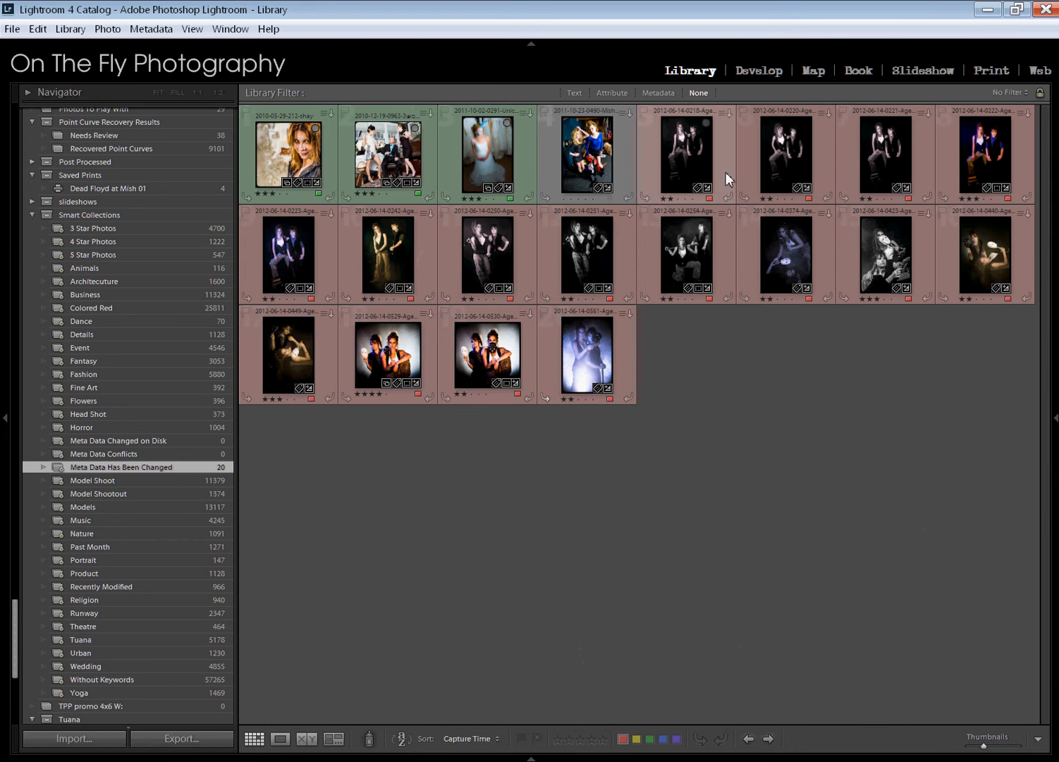
click(162, 761)
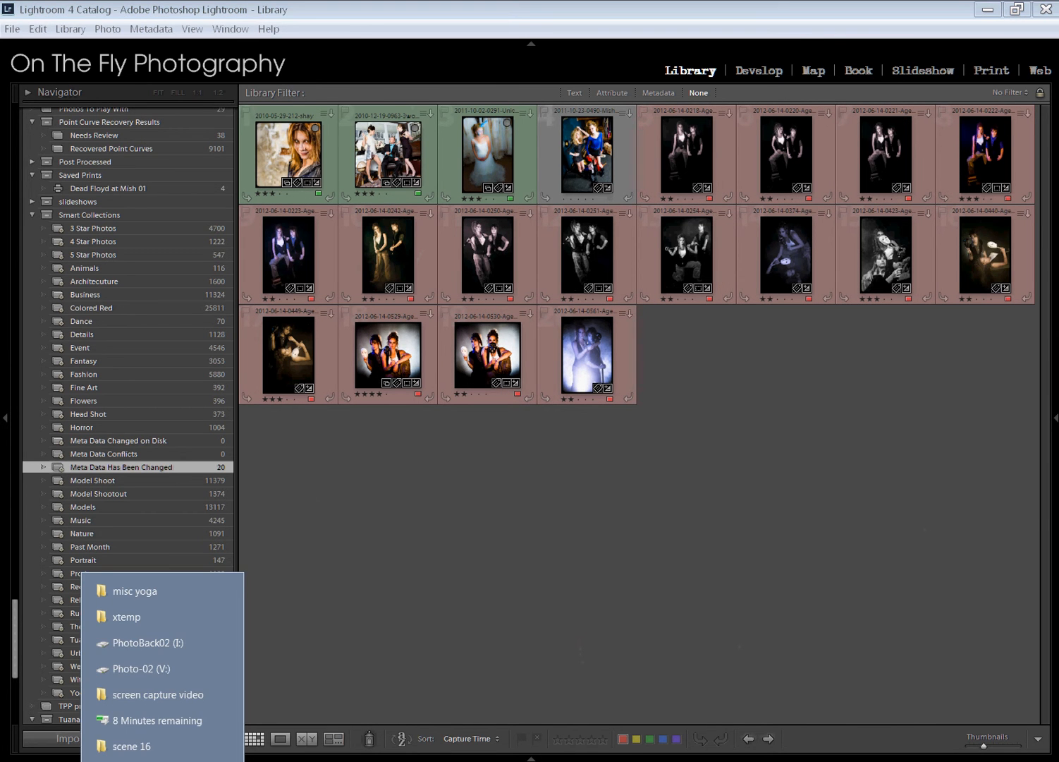
click(136, 751)
drag(615, 458, 685, 78)
click(885, 444)
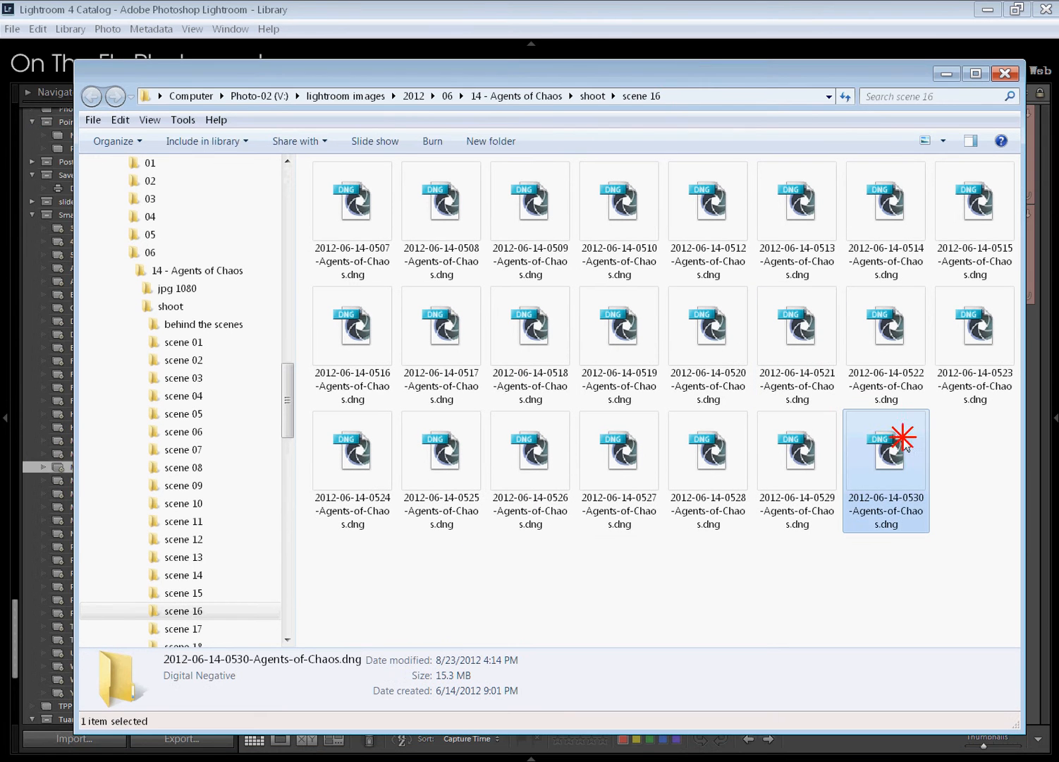
right_click(892, 450)
click(903, 706)
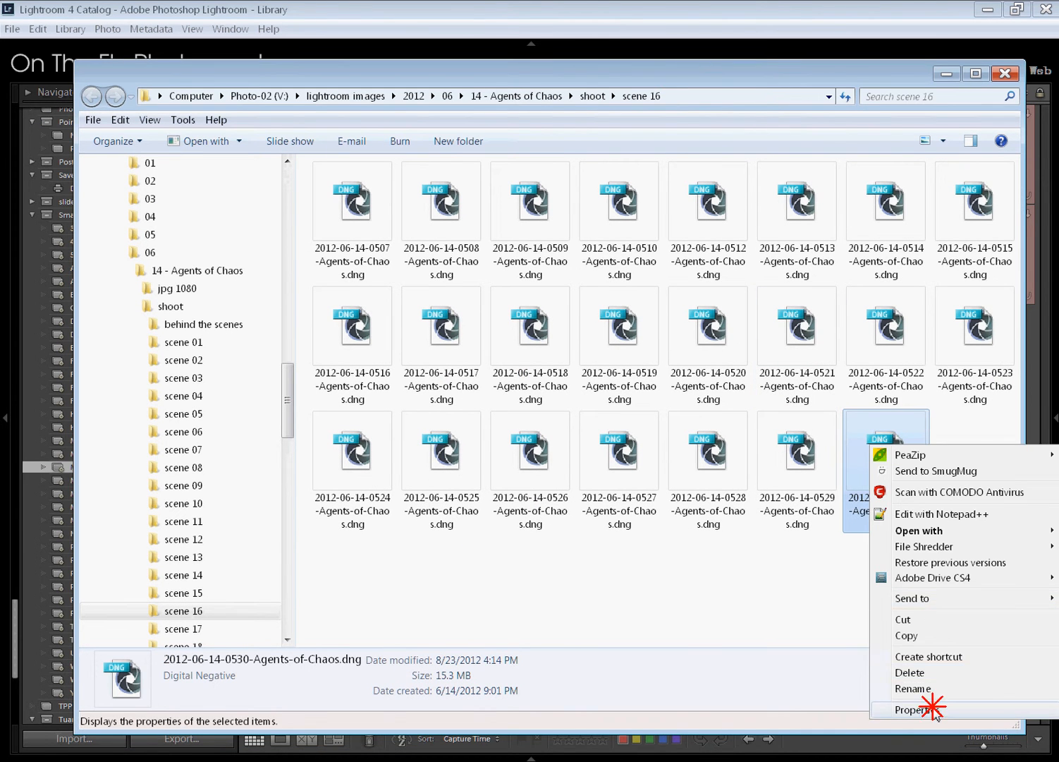
drag(874, 359, 765, 240)
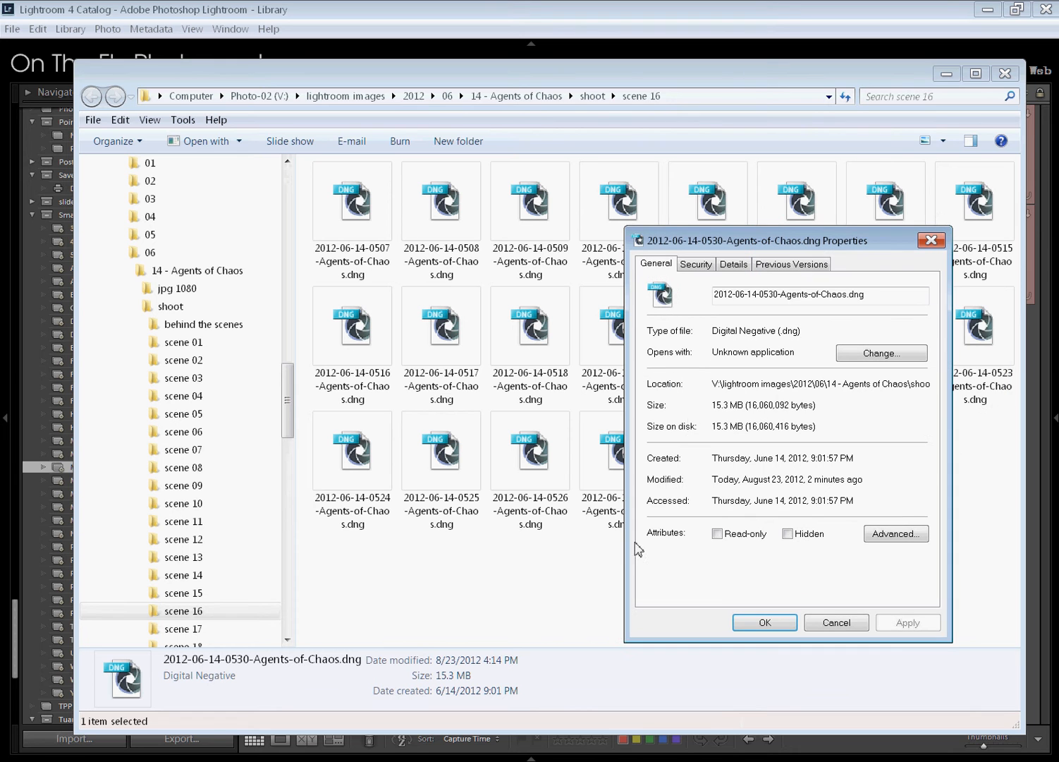
Turn the DNG file's Read-only attribute on and apply it, clear it again, apply, and close the properties
click(742, 534)
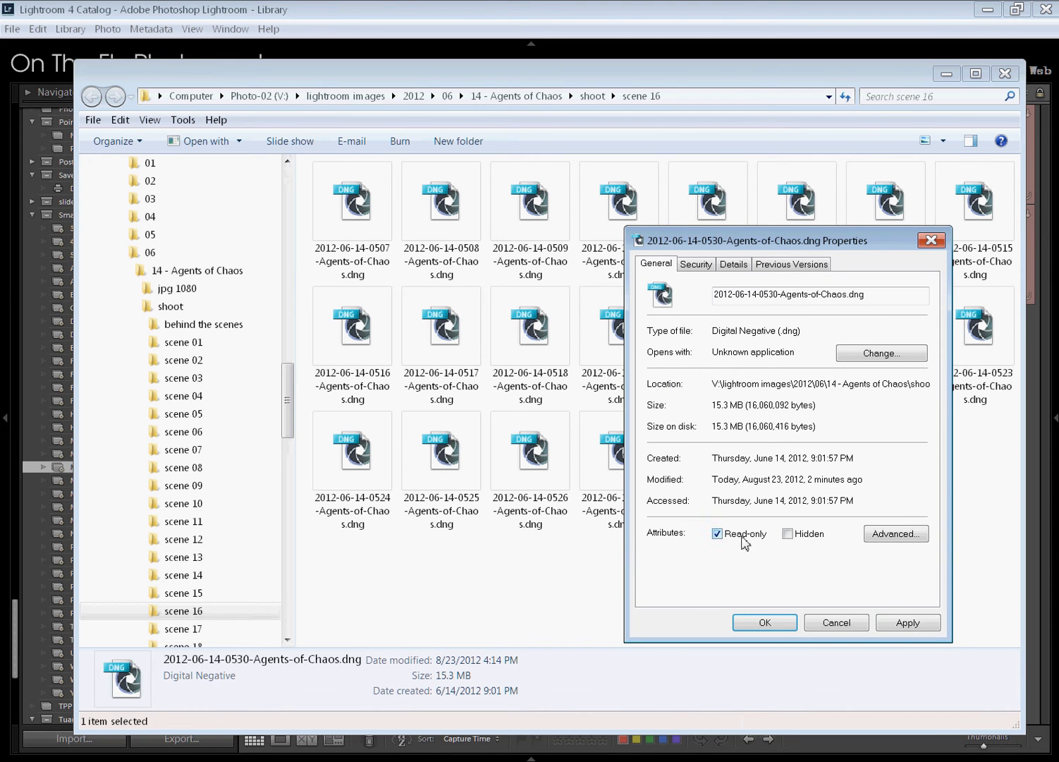
click(887, 622)
click(743, 536)
click(881, 624)
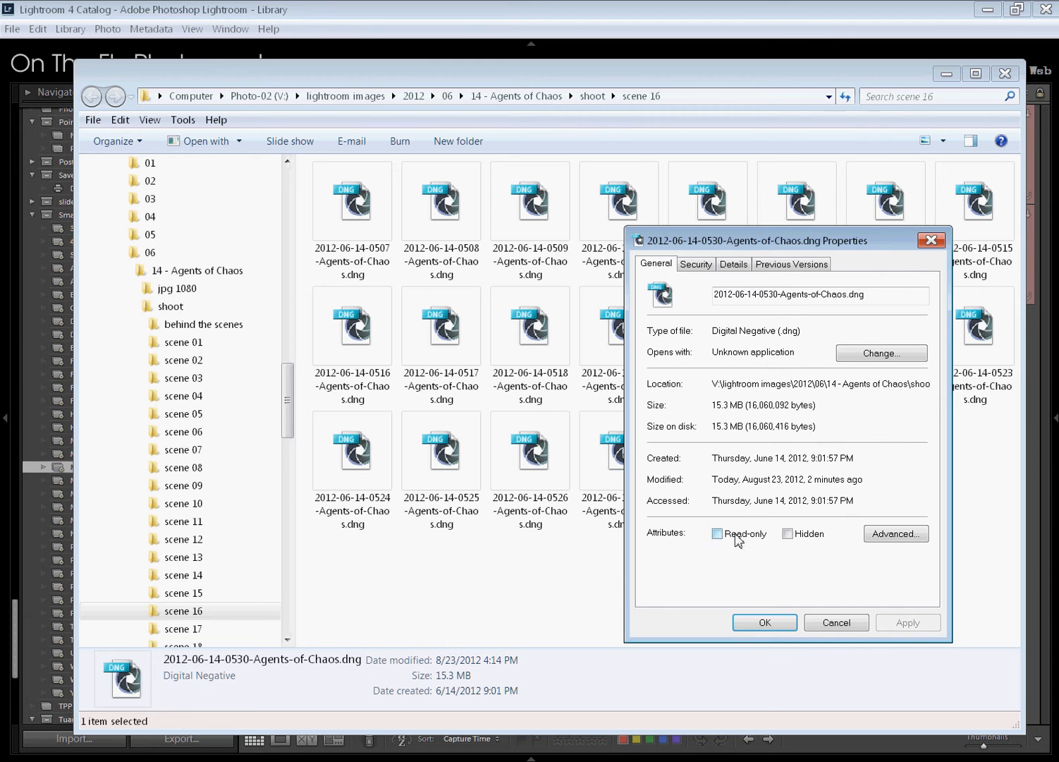
click(766, 623)
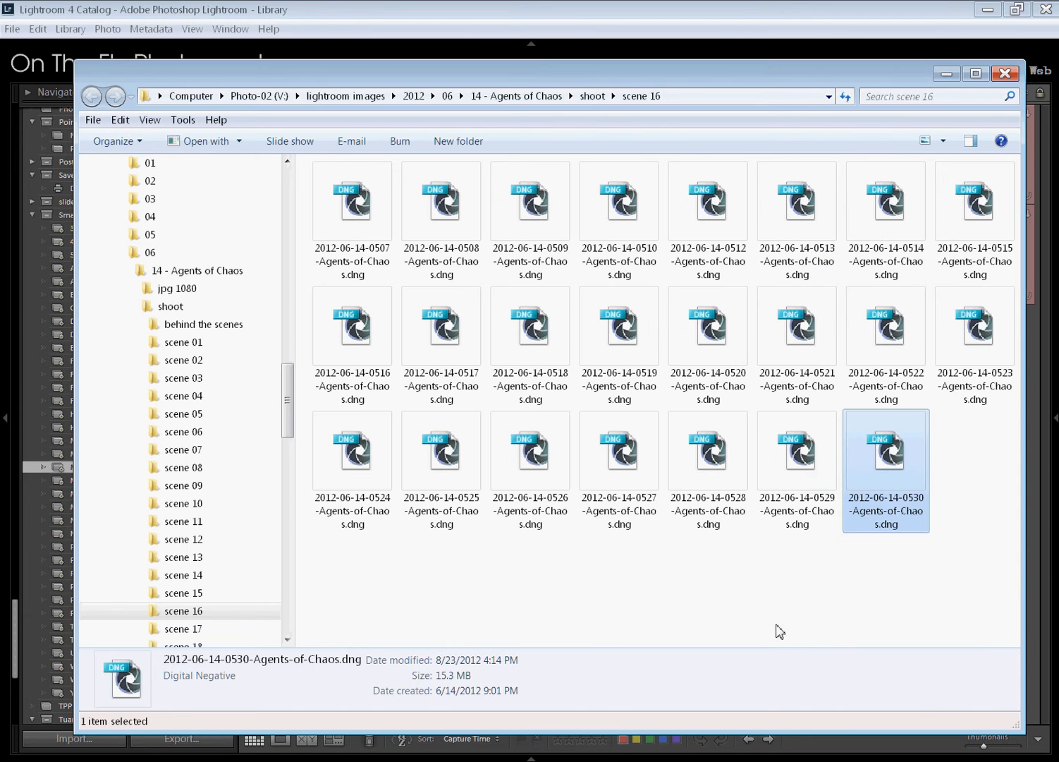
click(946, 74)
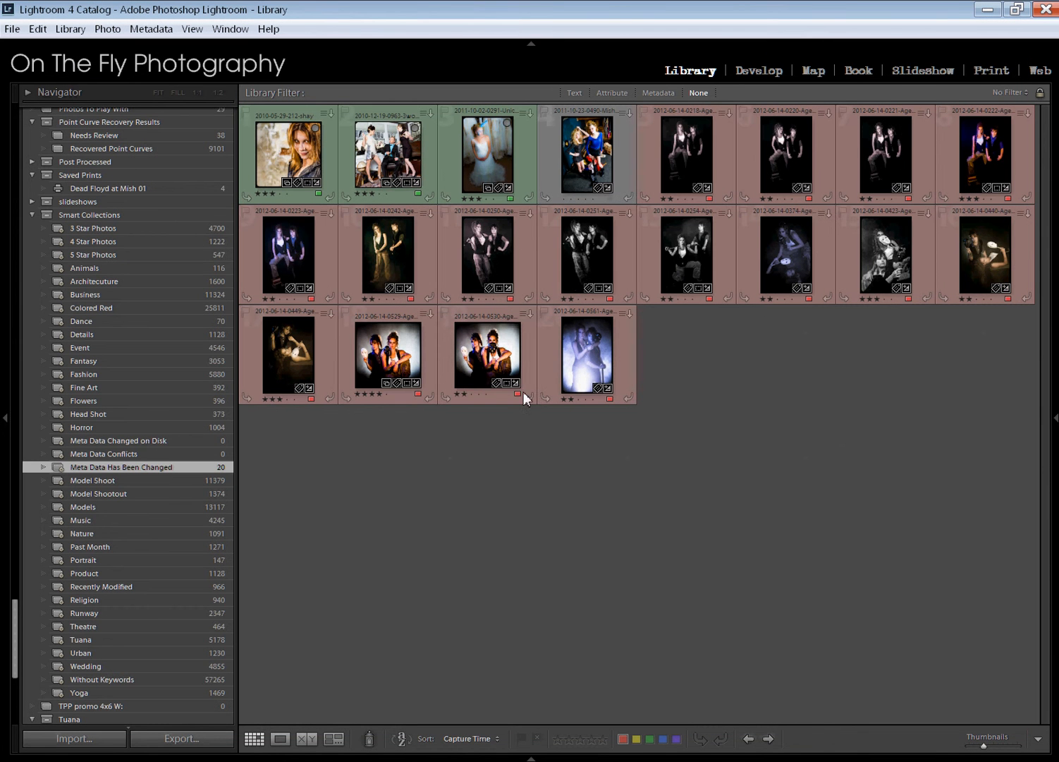
click(479, 358)
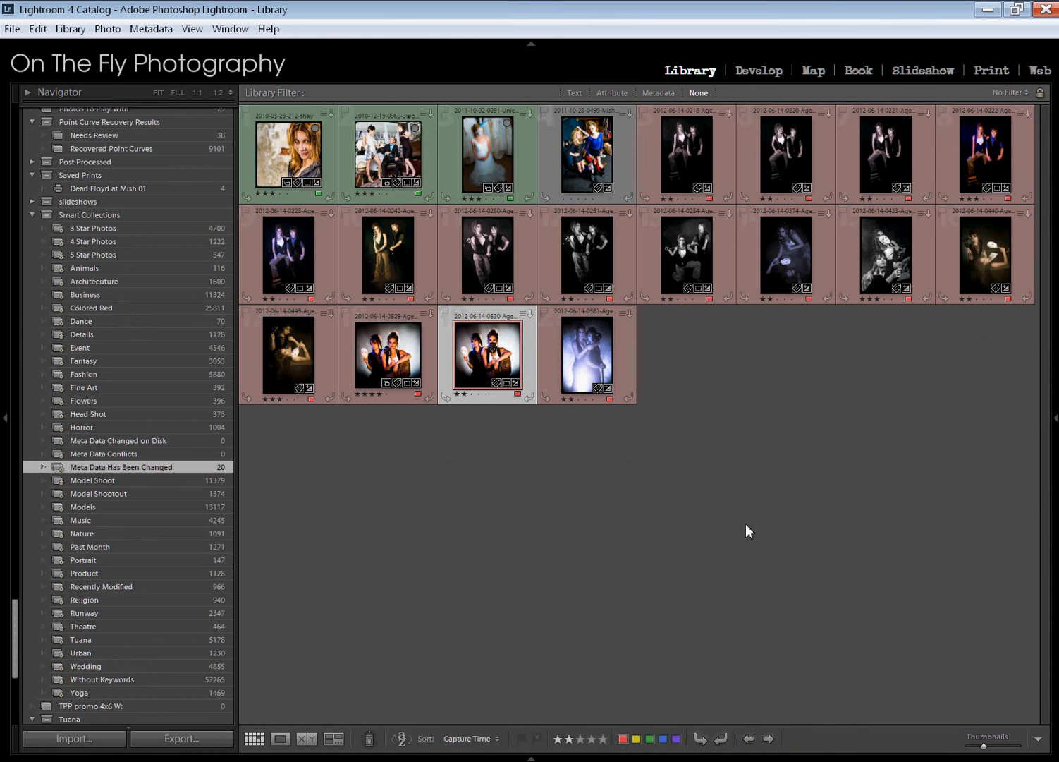
key(ctrl+s)
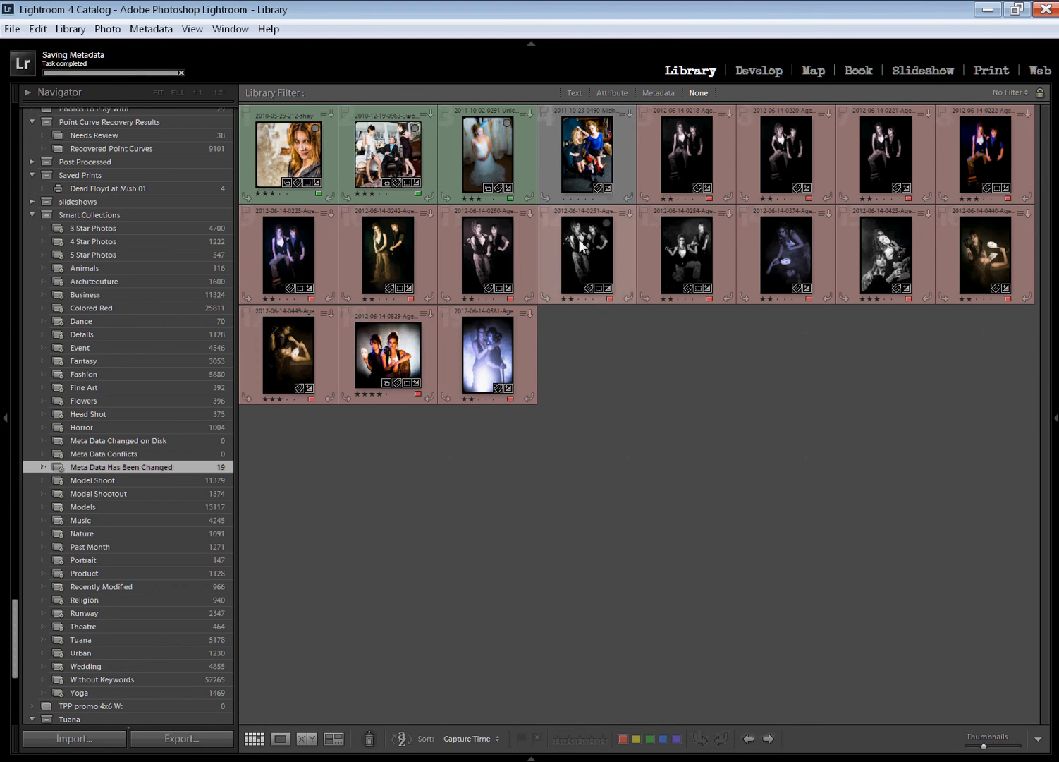
right_click(379, 346)
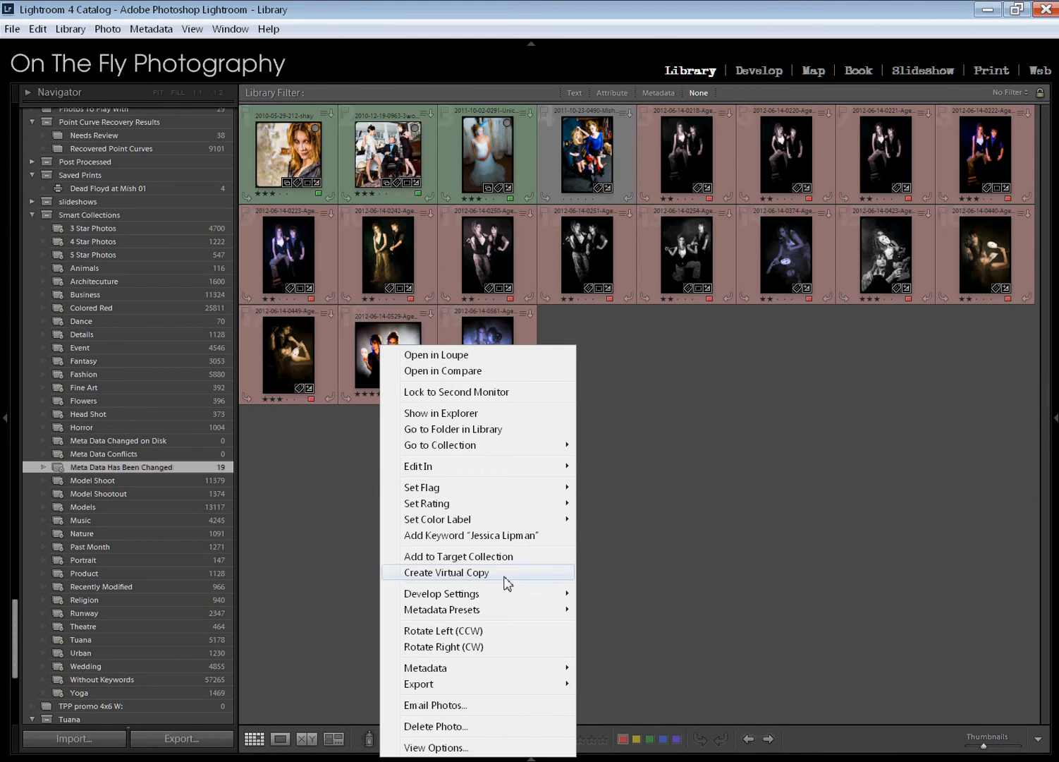
click(483, 432)
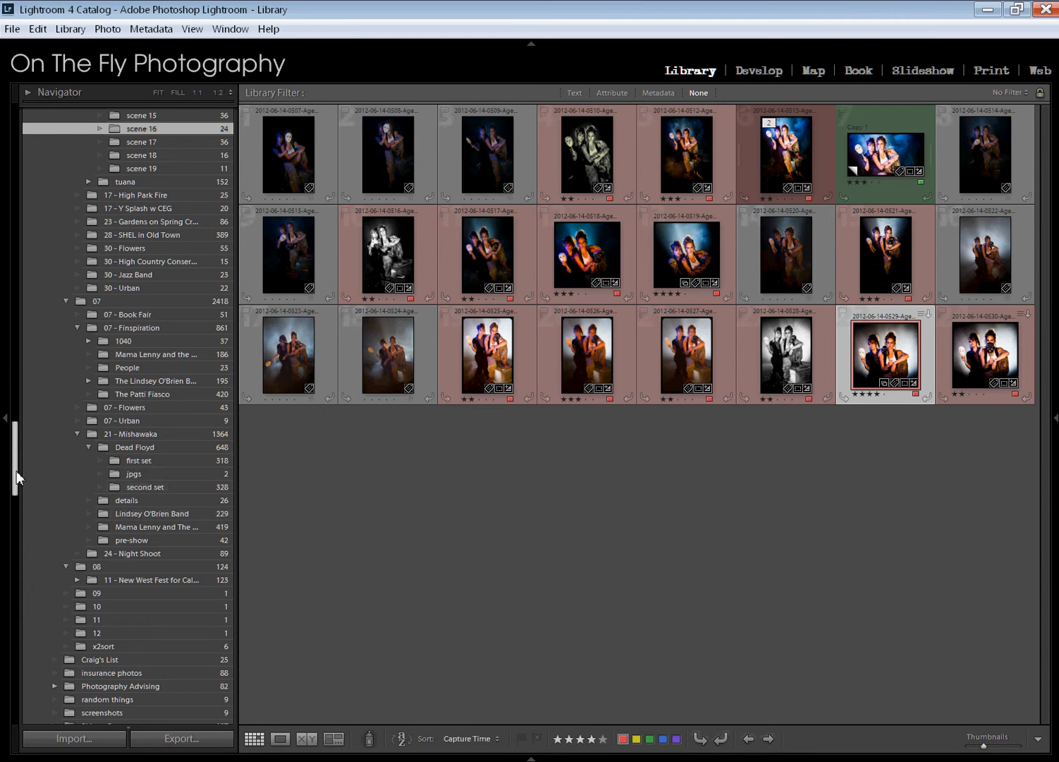
drag(16, 477, 14, 610)
scroll(77, 547, down, 10)
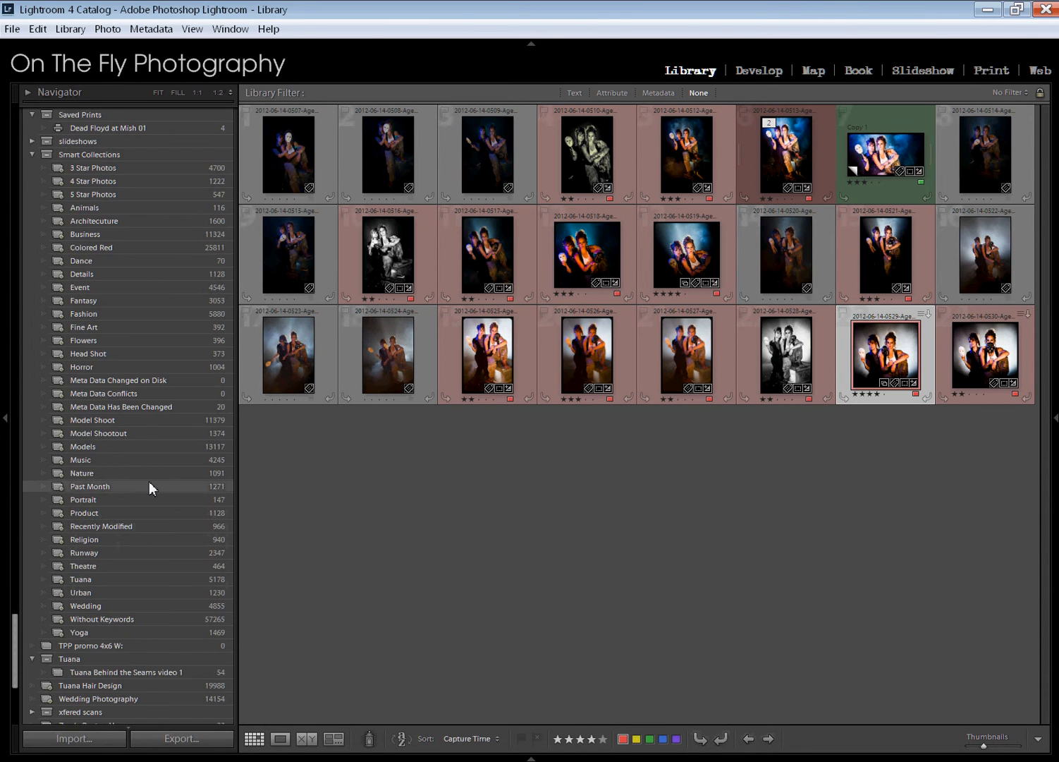
click(165, 406)
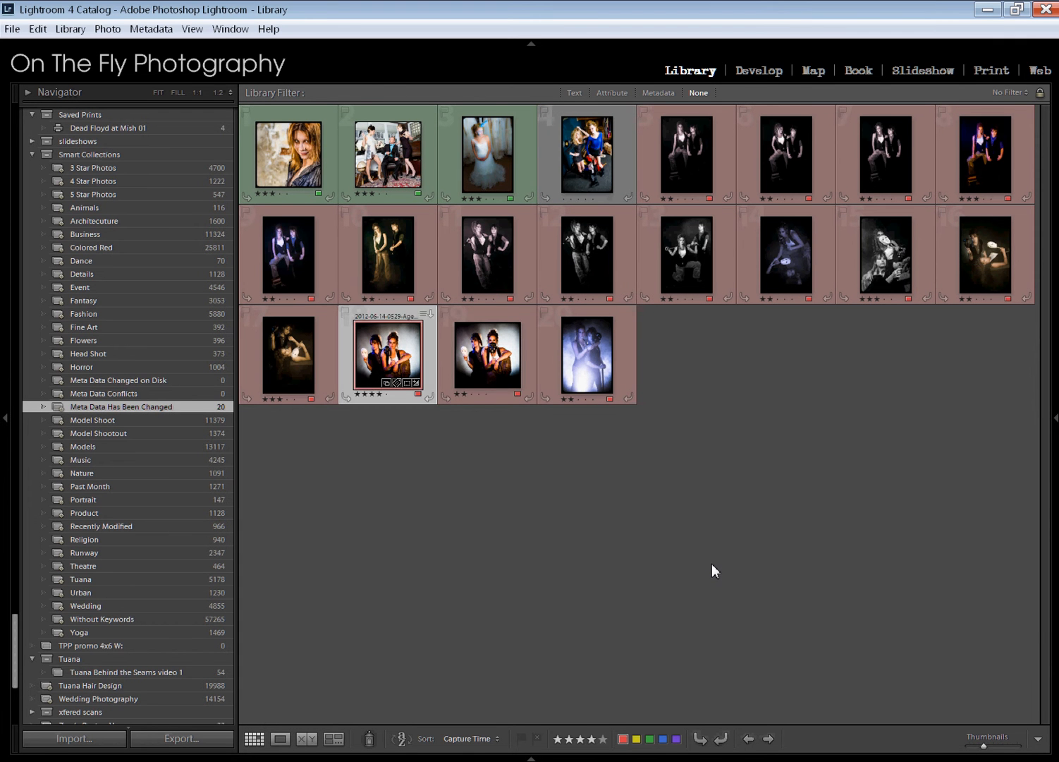
click(711, 563)
click(486, 363)
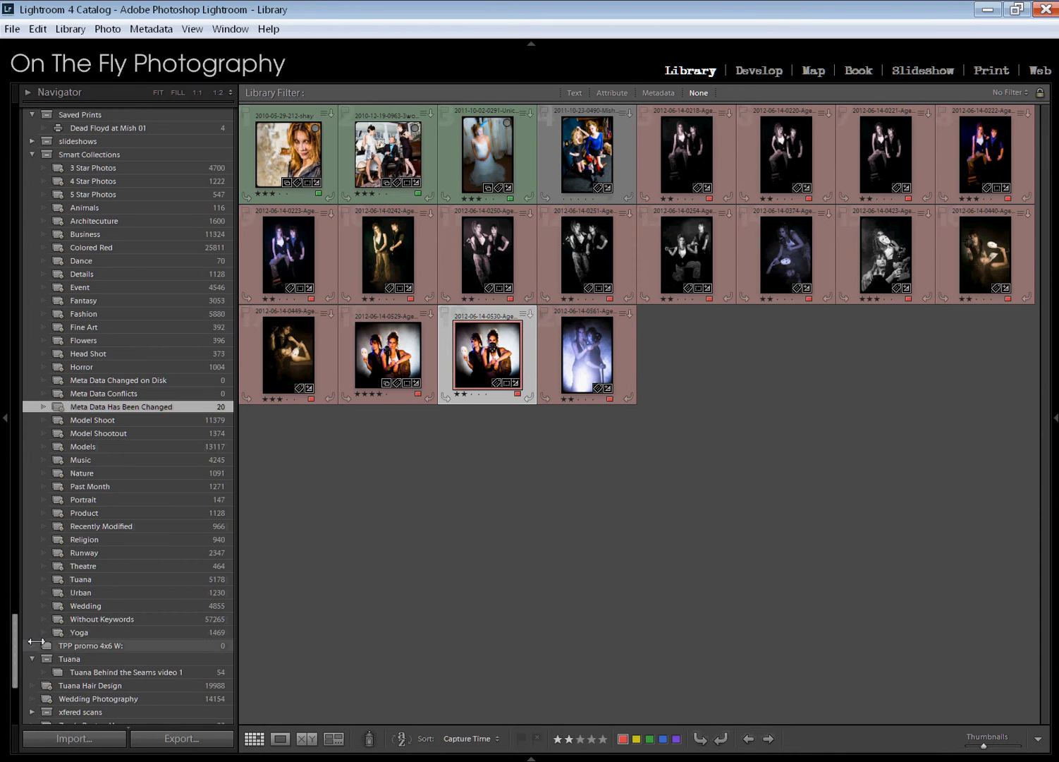
drag(14, 635, 7, 131)
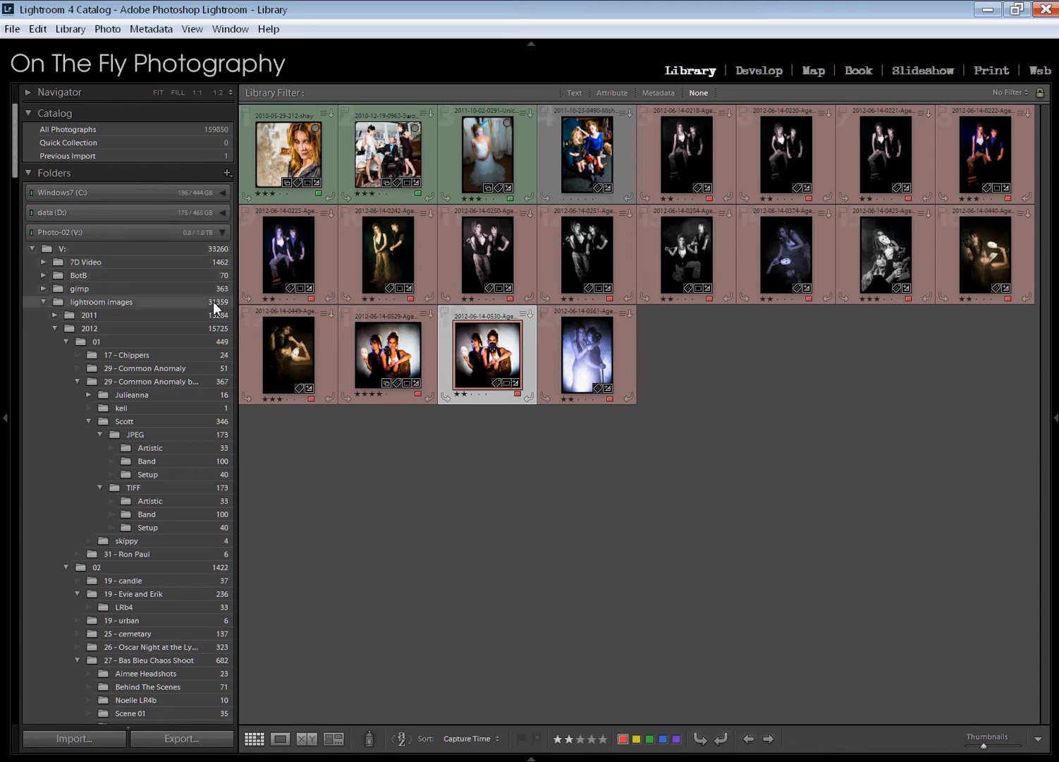
click(792, 515)
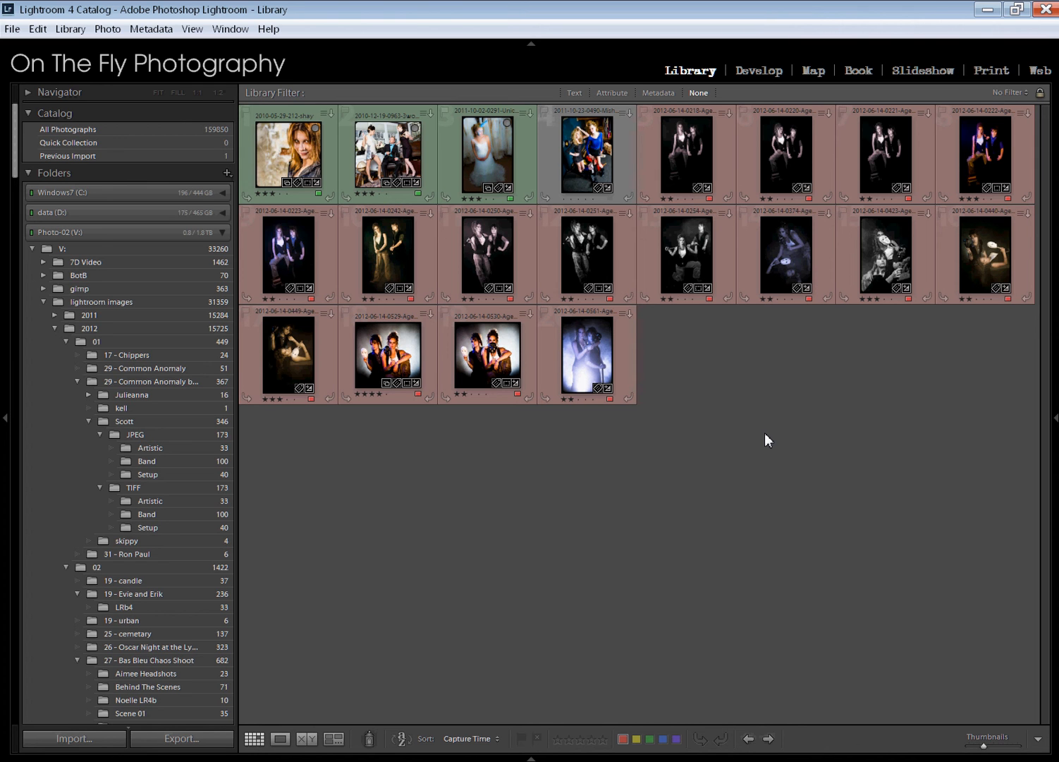
click(672, 162)
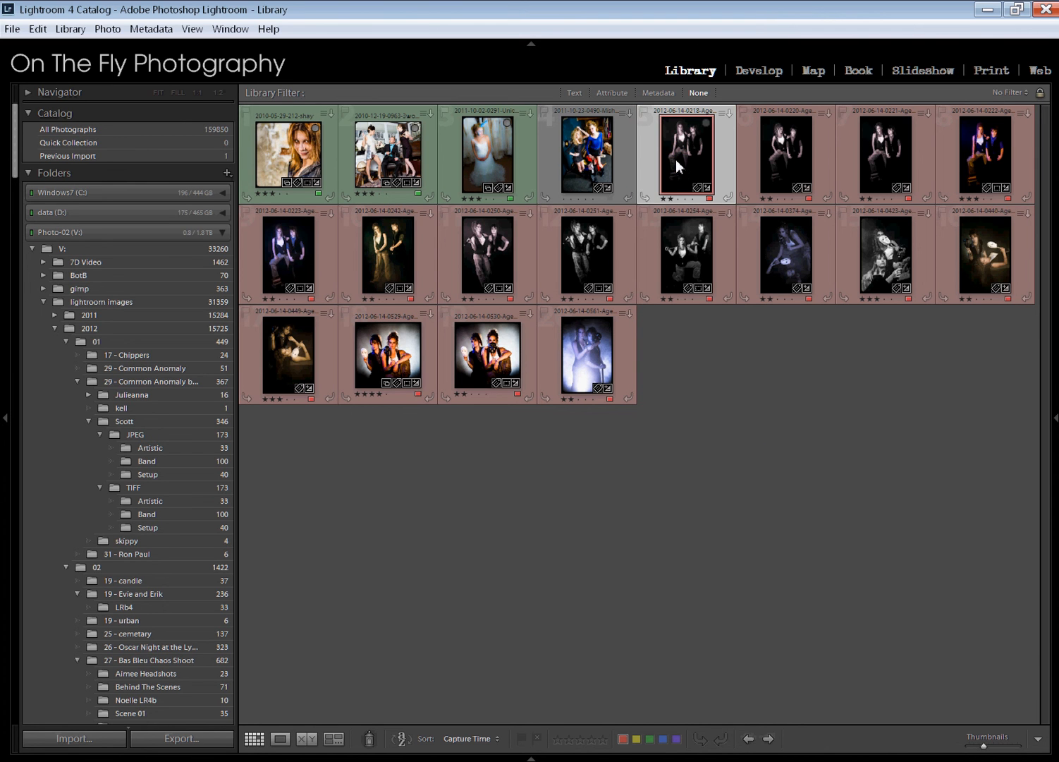
shift+click(595, 350)
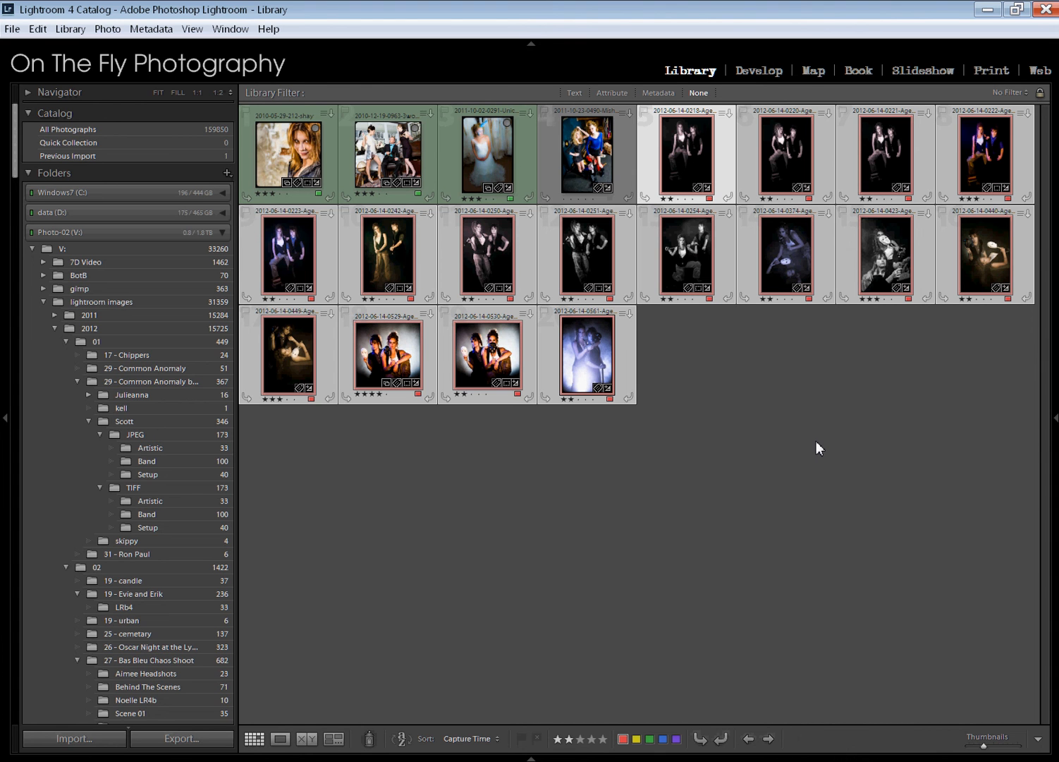
key(ctrl+d)
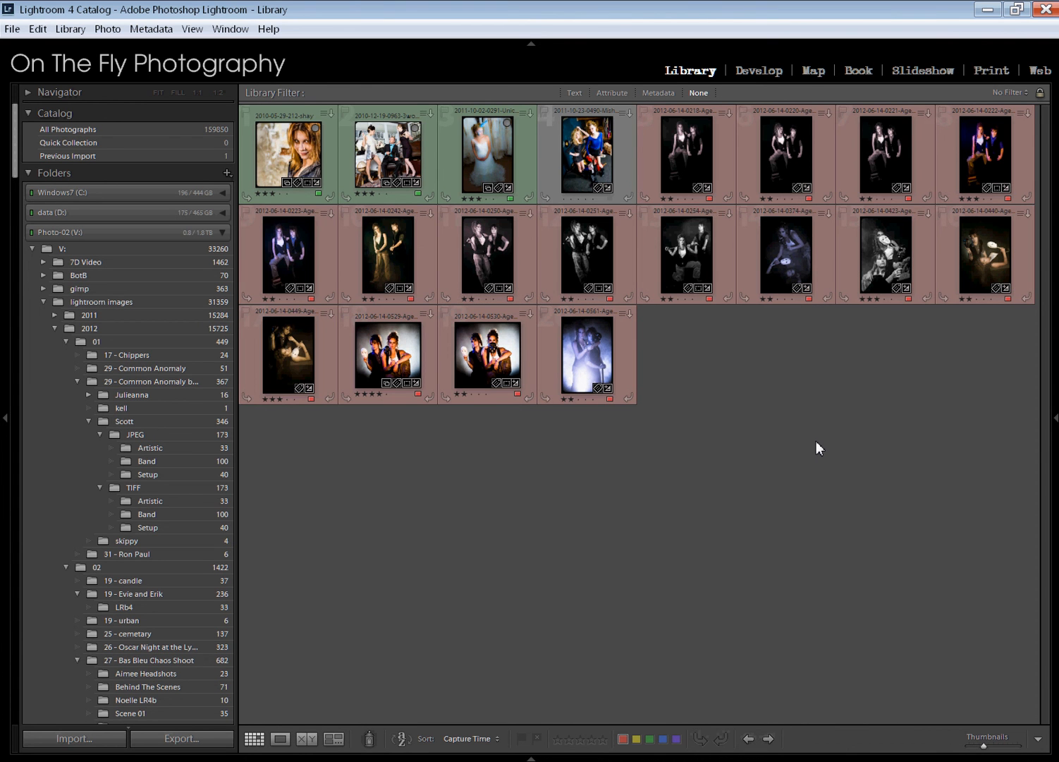
Select all photos in the Meta Data Has Been Changed smart collection and save their metadata to the files
key(ctrl+a)
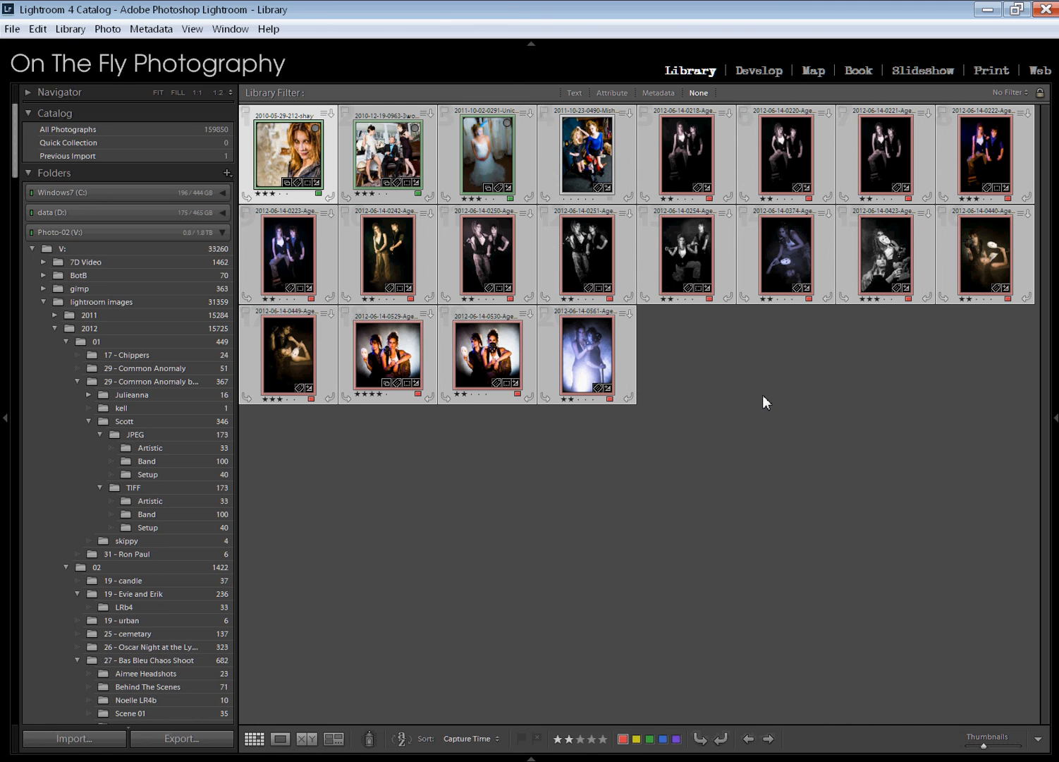
key(ctrl+s)
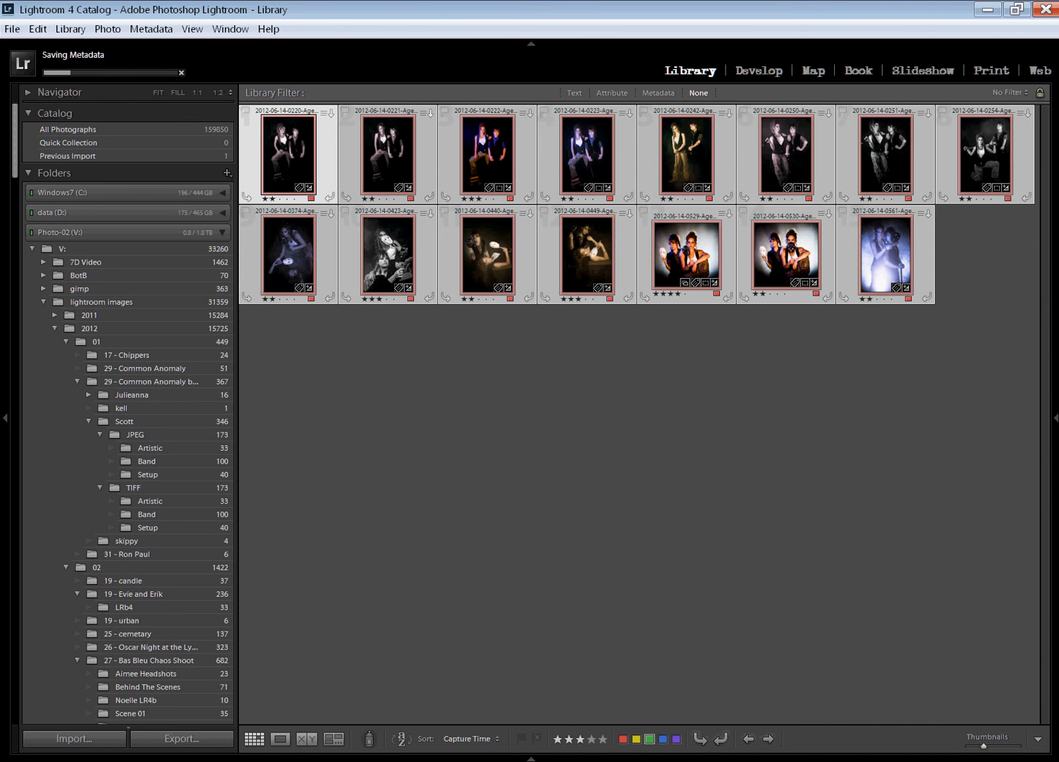